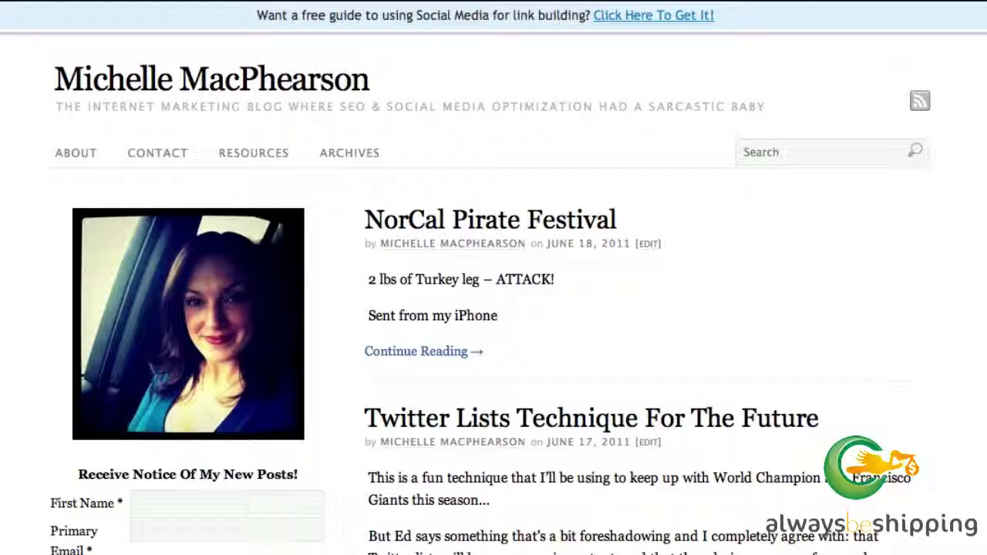
# Copy the blog's RSS feed link address and scroll through the feed's XML.
pyautogui.click(920, 108)
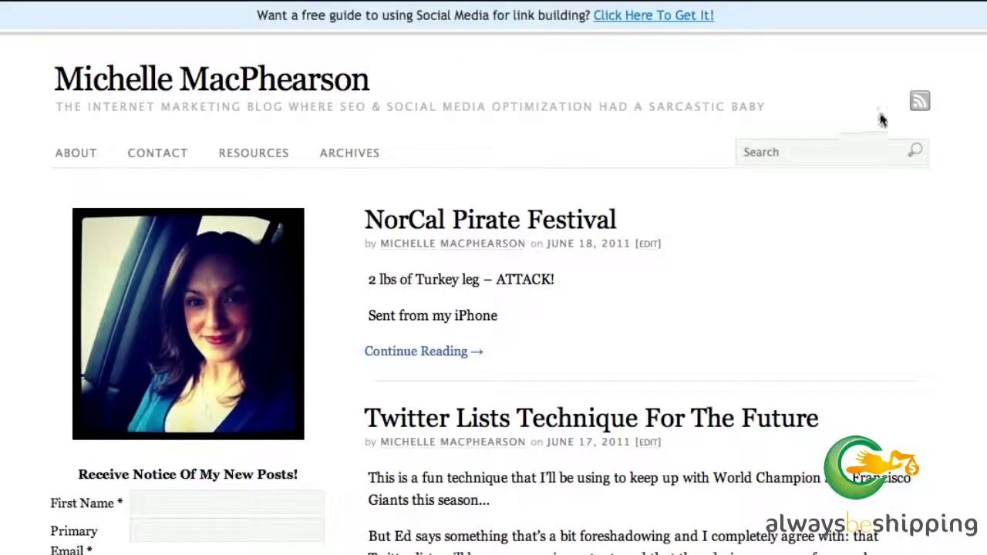
pyautogui.rightClick(924, 108)
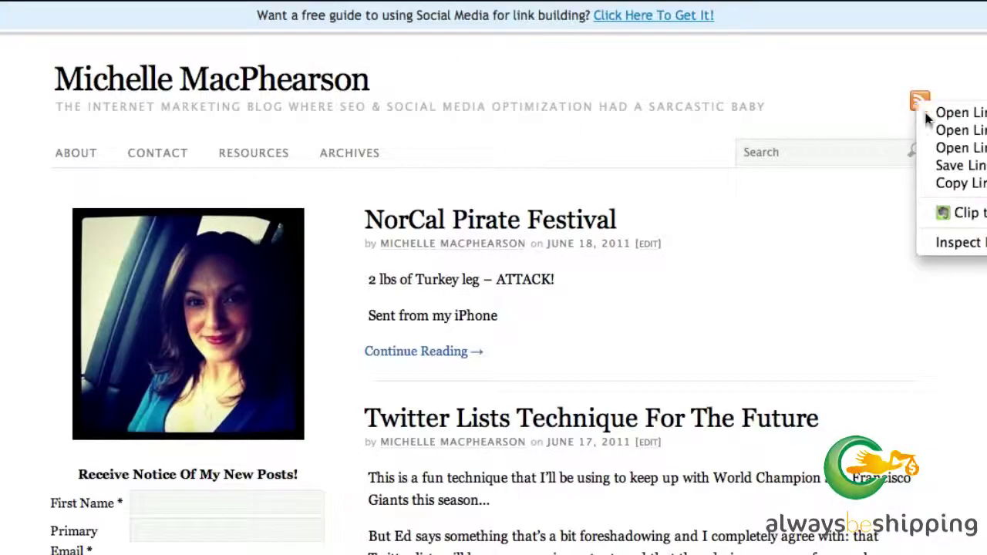
pyautogui.click(947, 182)
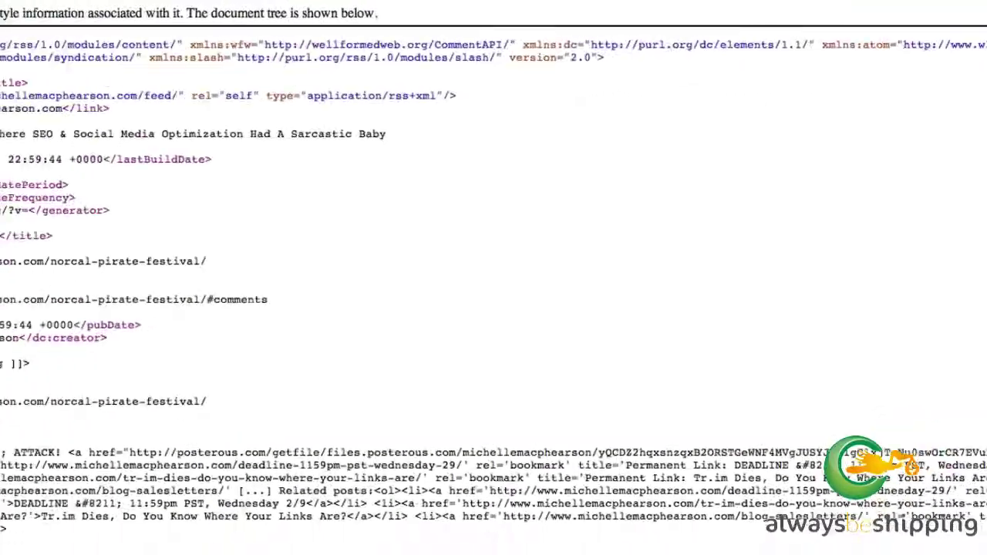
pyautogui.scroll(-10, 605, 166)
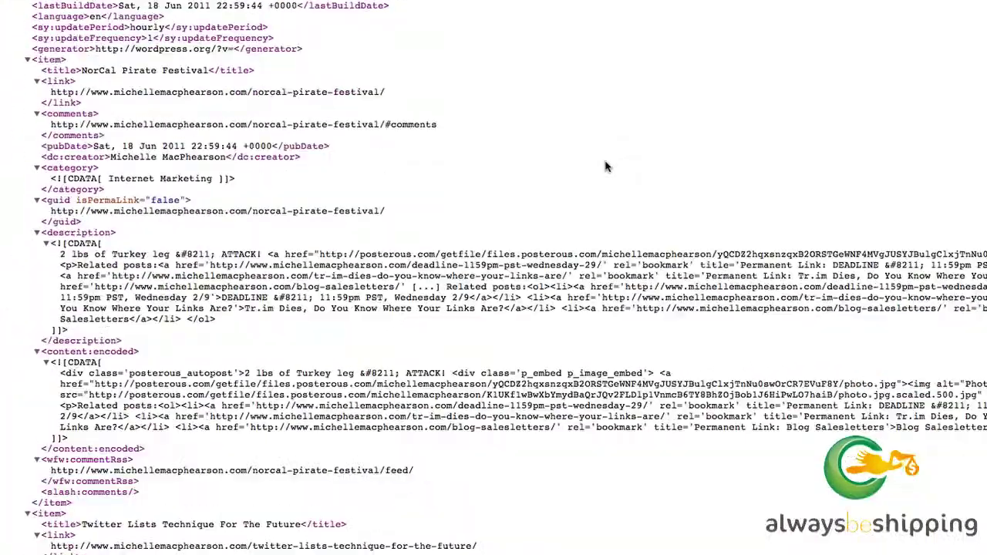
pyautogui.scroll(-15, 606, 166)
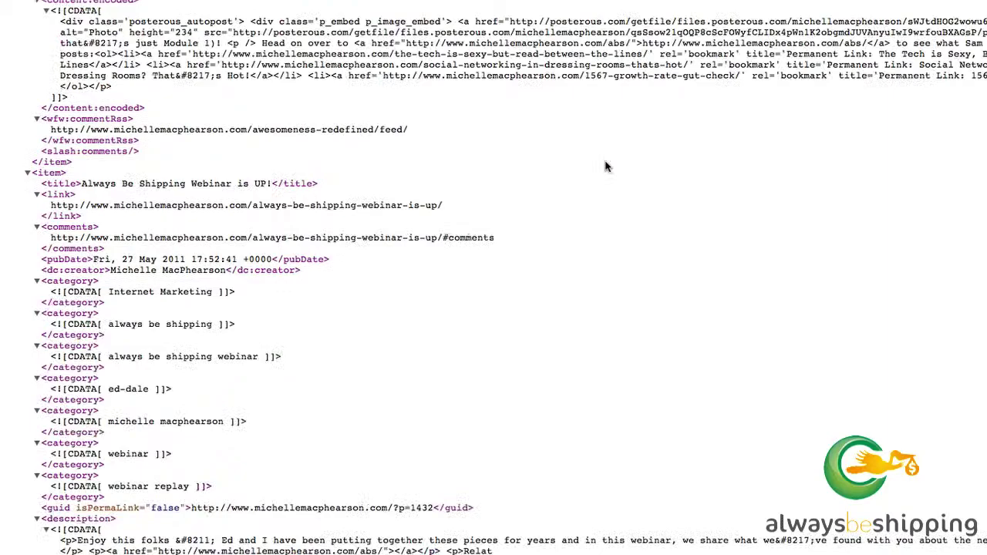
pyautogui.scroll(20, 606, 166)
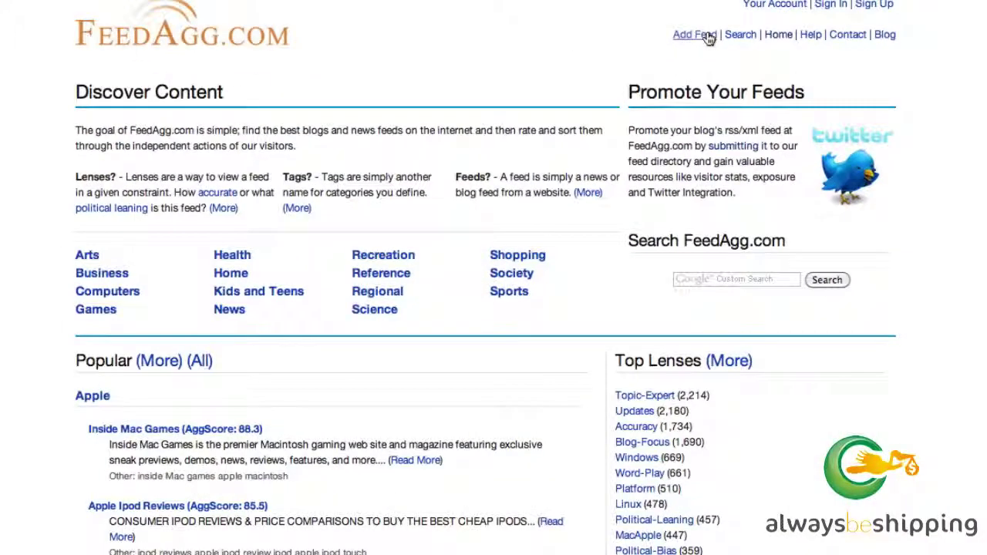
pyautogui.click(707, 35)
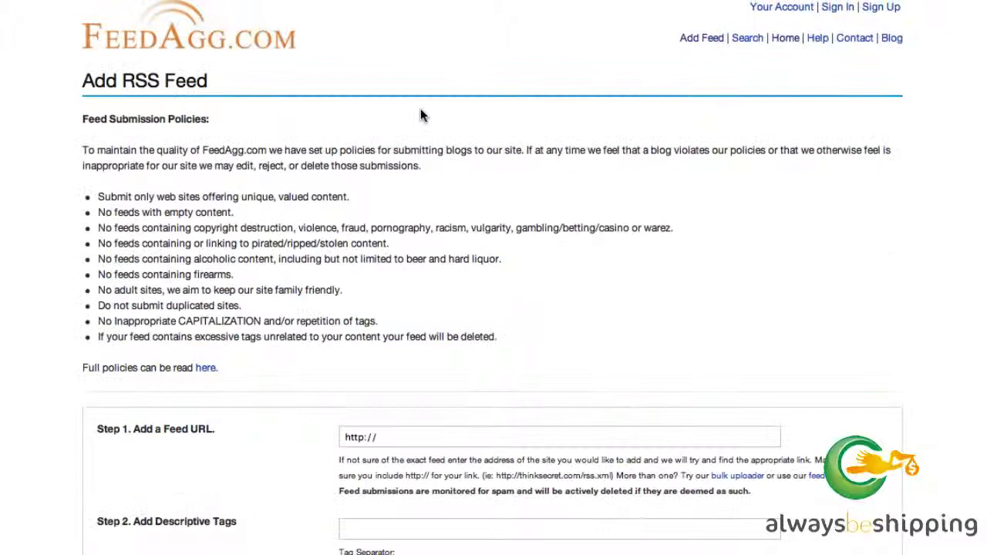
pyautogui.click(396, 440)
pyautogui.moveTo(395, 440); pyautogui.dragTo(340, 439)
pyautogui.rightClick(354, 438)
pyautogui.click(438, 522)
# Enter tags: internet marketing, the blogger's name, seo, social media, content marketing.
pyautogui.click(452, 532)
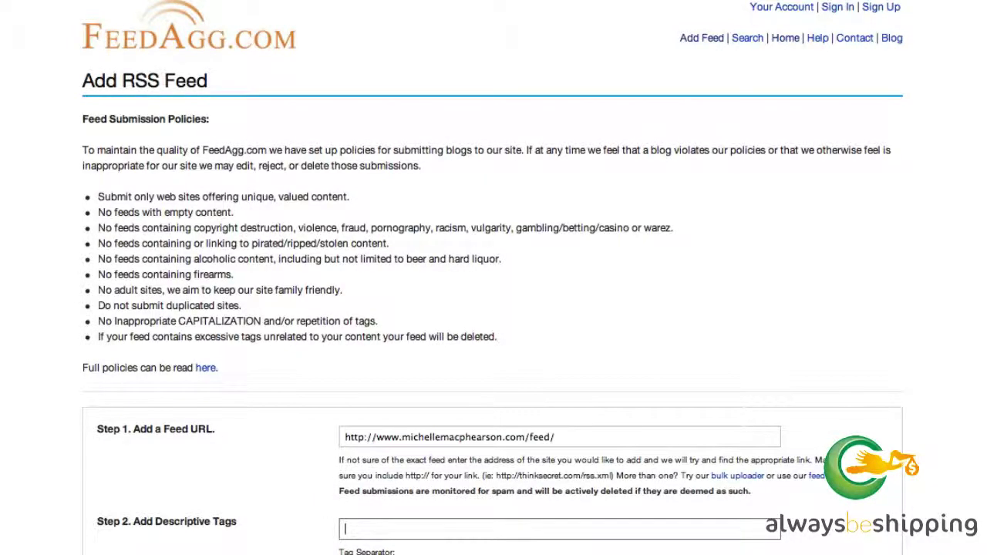
pyautogui.scroll(-5, 526, 542)
pyautogui.write('internet marketing, ,')
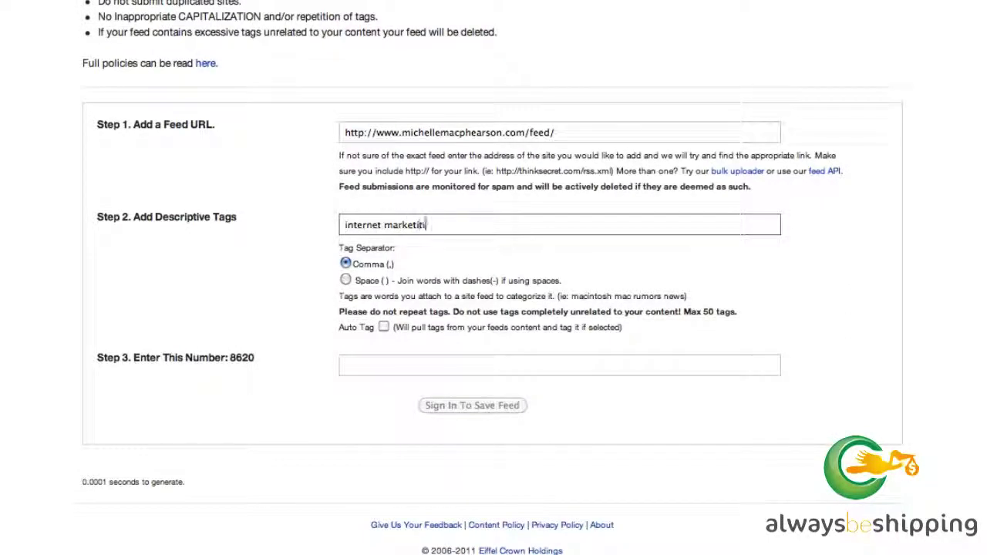
pyautogui.press('BackSpace')
pyautogui.press('BackSpace')
pyautogui.write('m')
pyautogui.press('BackSpace')
pyautogui.press('BackSpace')
pyautogui.press('BackSpace')
pyautogui.write(',michel')
pyautogui.write('le a')
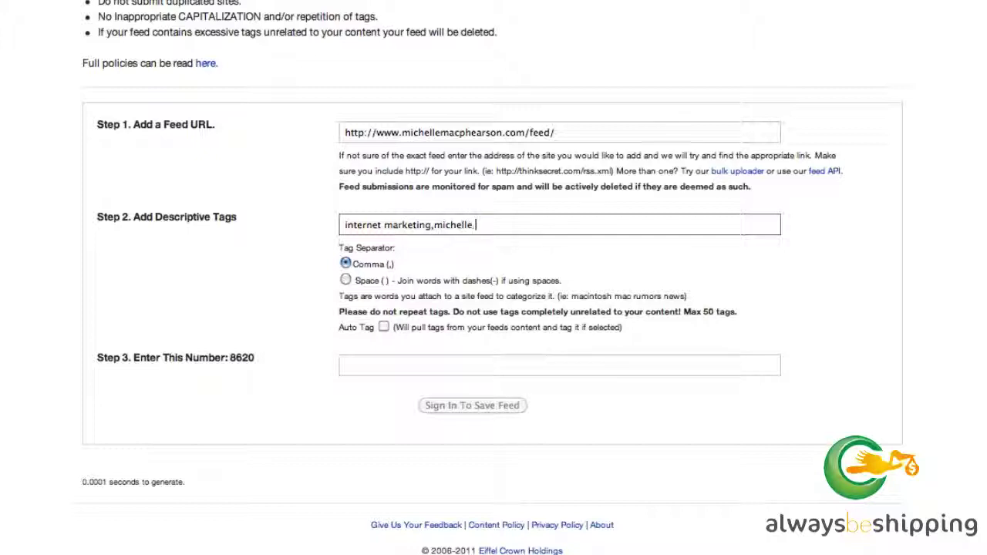
pyautogui.press('BackSpace')
pyautogui.write('macphears')
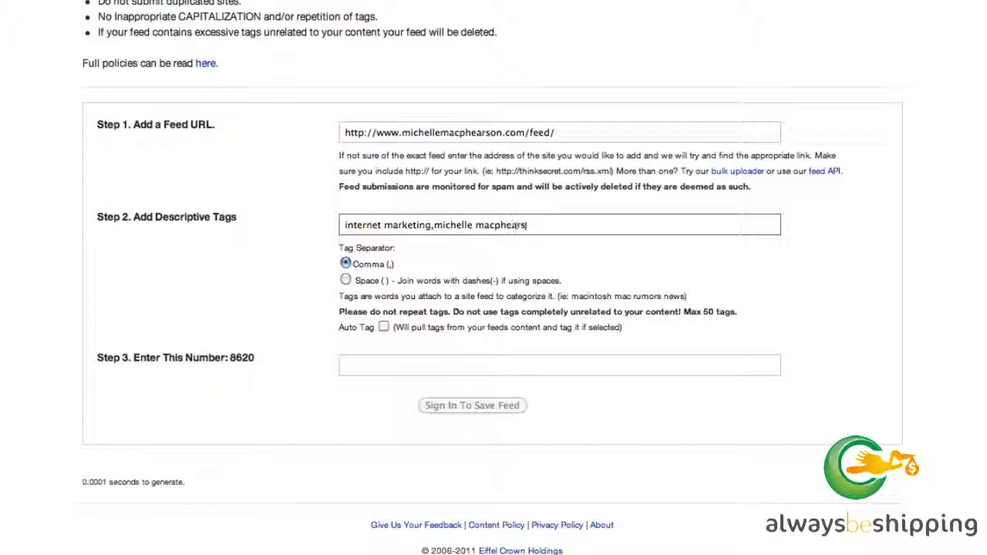
pyautogui.write('on, seo,')
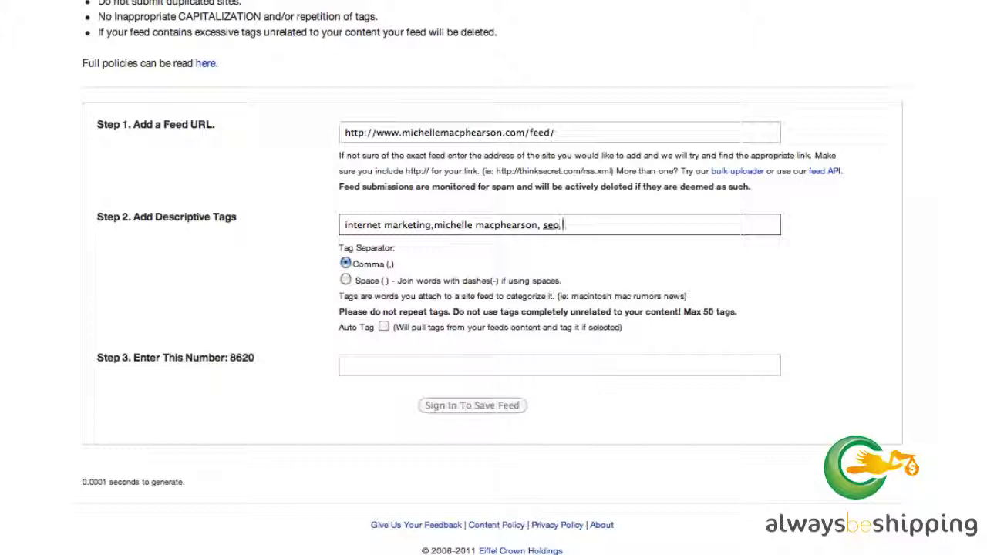
pyautogui.write(' social medi')
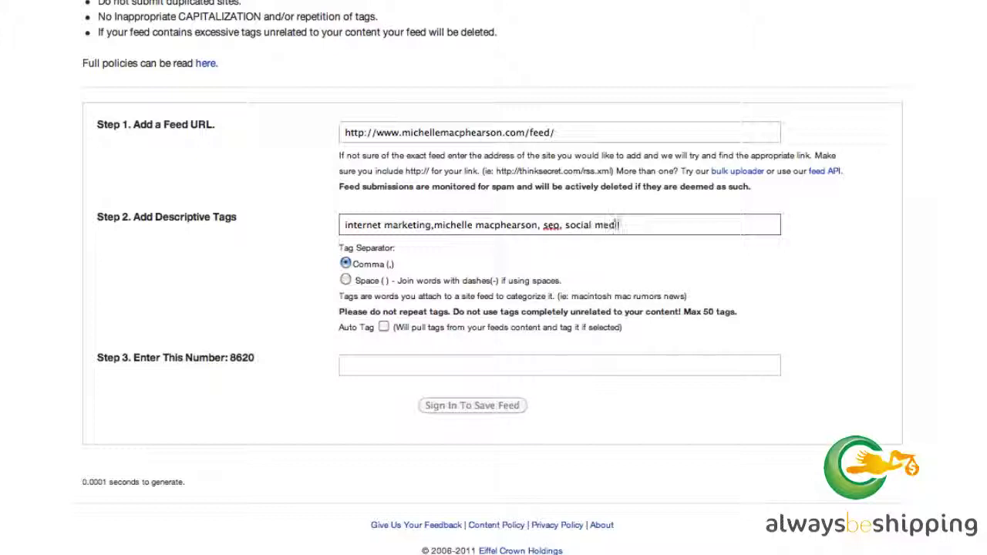
pyautogui.write('a,content marketing')
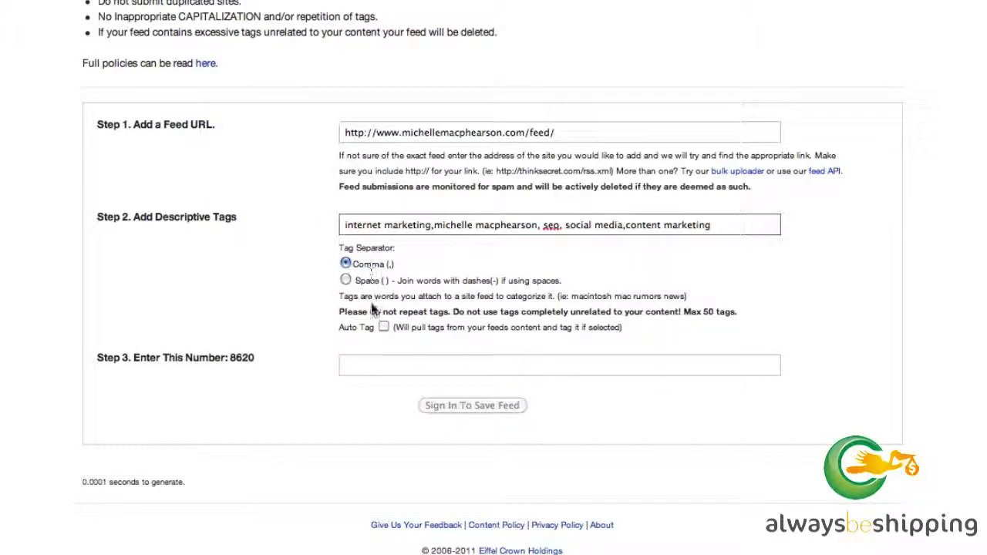
# Enter the Step 3 verification number and try to save the feed.
pyautogui.click(353, 364)
pyautogui.write('8620')
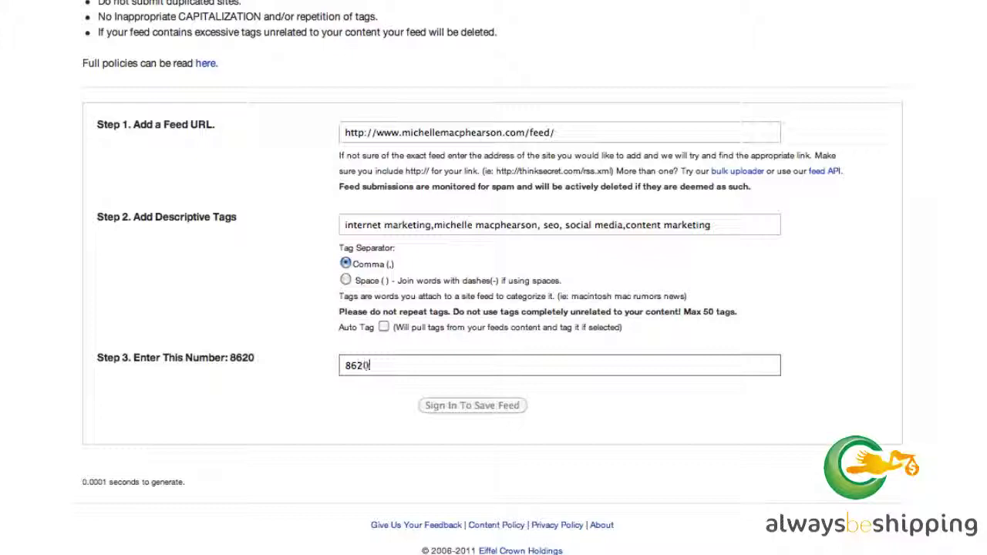
pyautogui.click(446, 408)
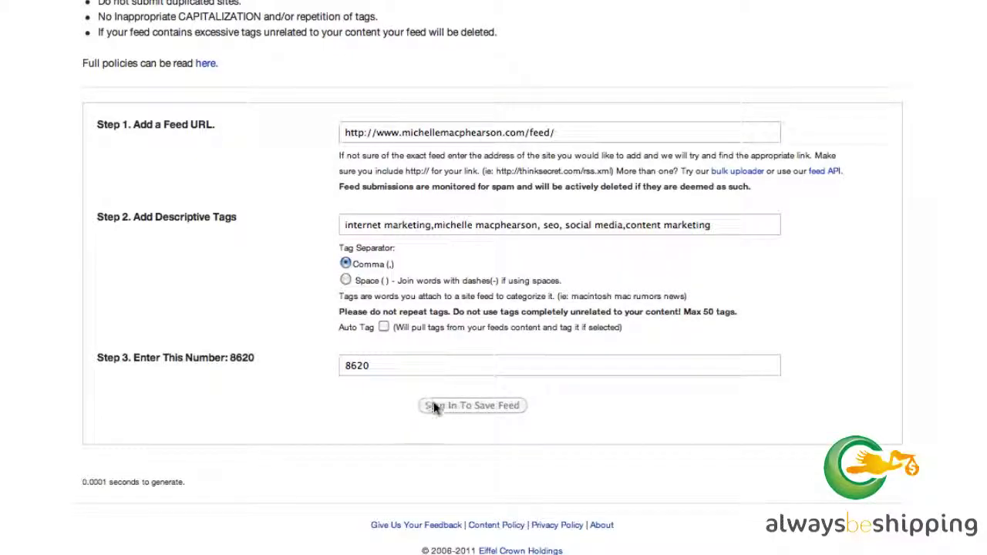
pyautogui.scroll(10, 877, 39)
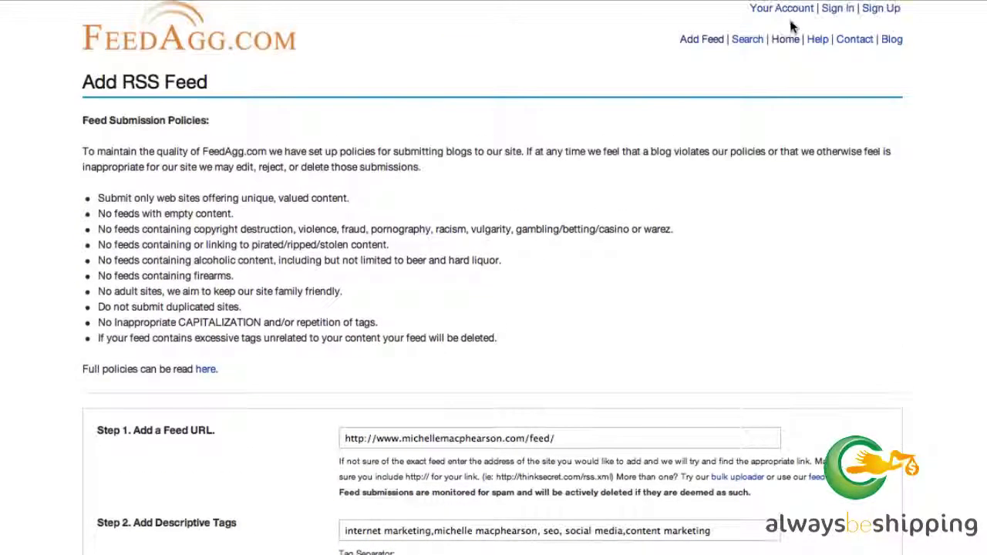
# Register a FeedAgg.com account with LastPass's Work profile autofill, then reopen Add Feed.
pyautogui.click(837, 9)
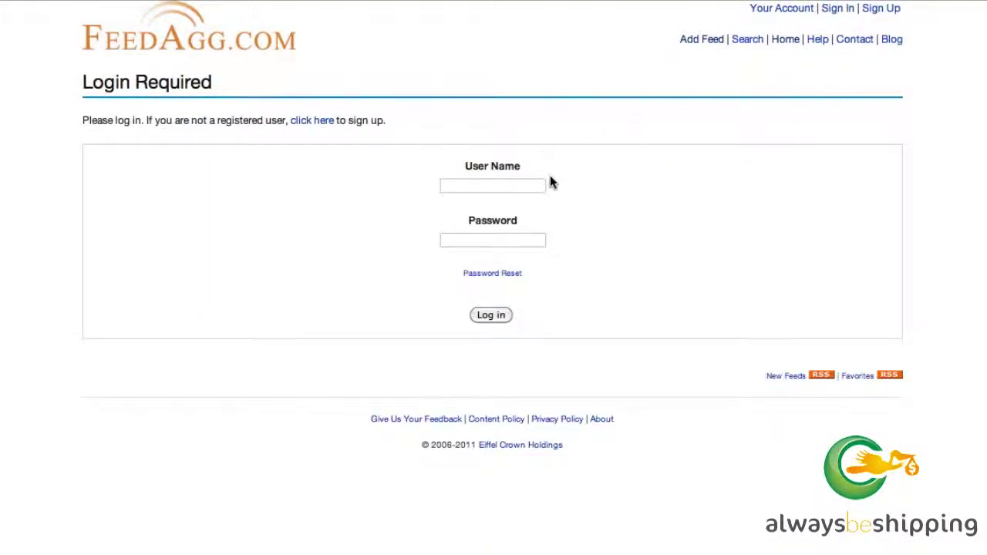
pyautogui.click(328, 122)
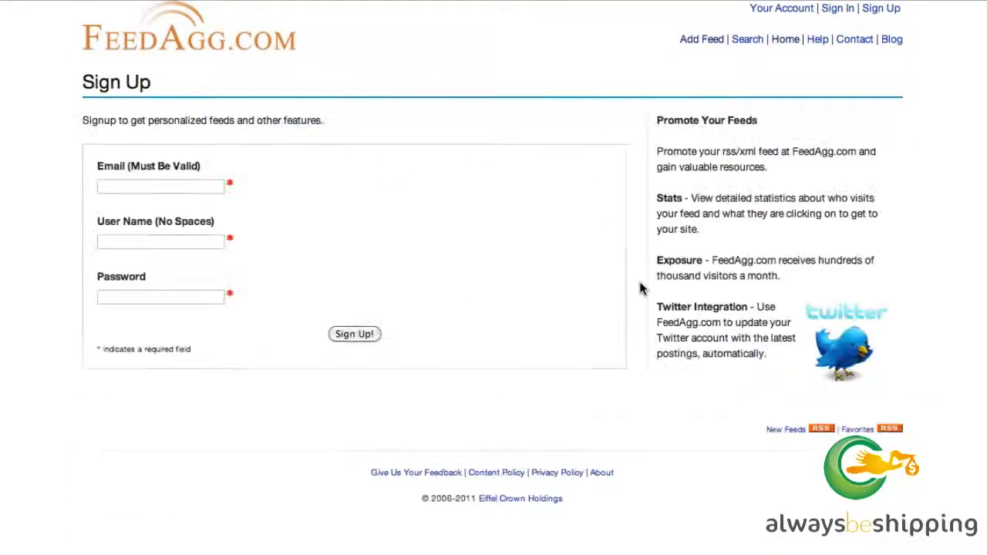
pyautogui.click(974, 1)
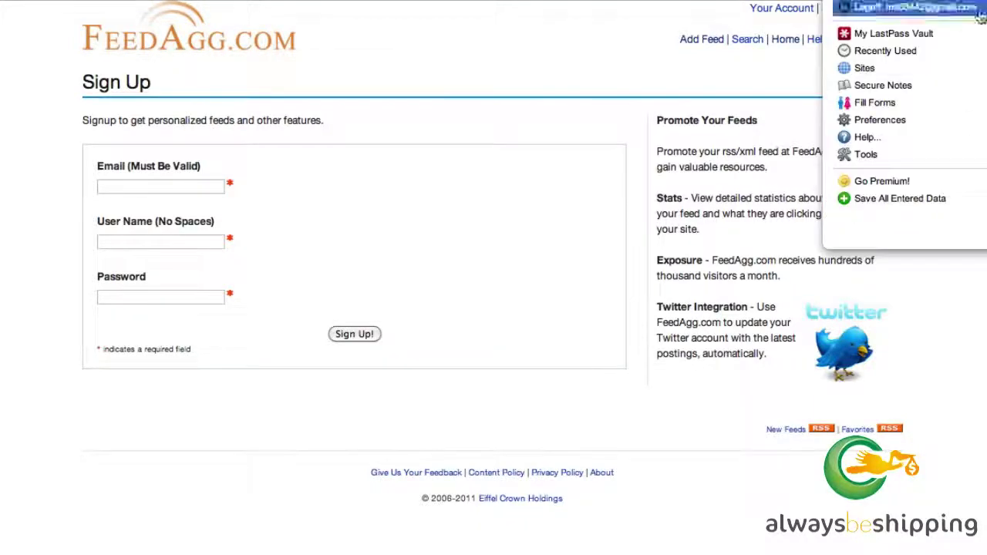
pyautogui.click(923, 114)
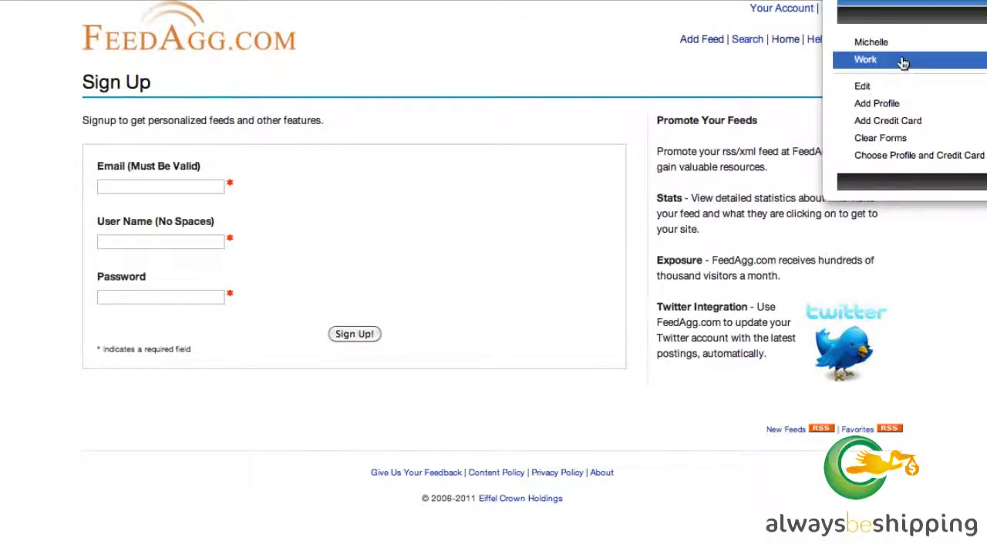
pyautogui.click(901, 61)
pyautogui.click(353, 334)
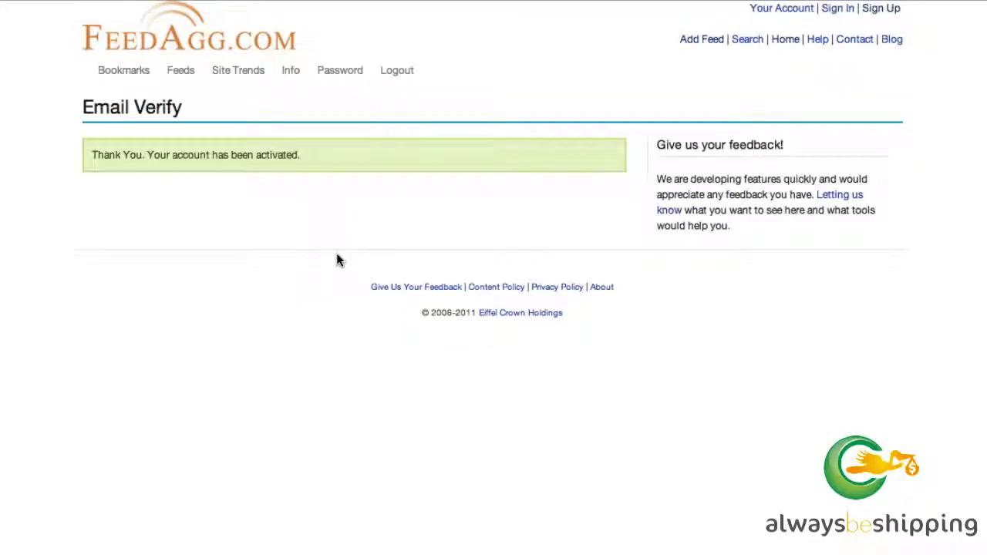
pyautogui.click(719, 41)
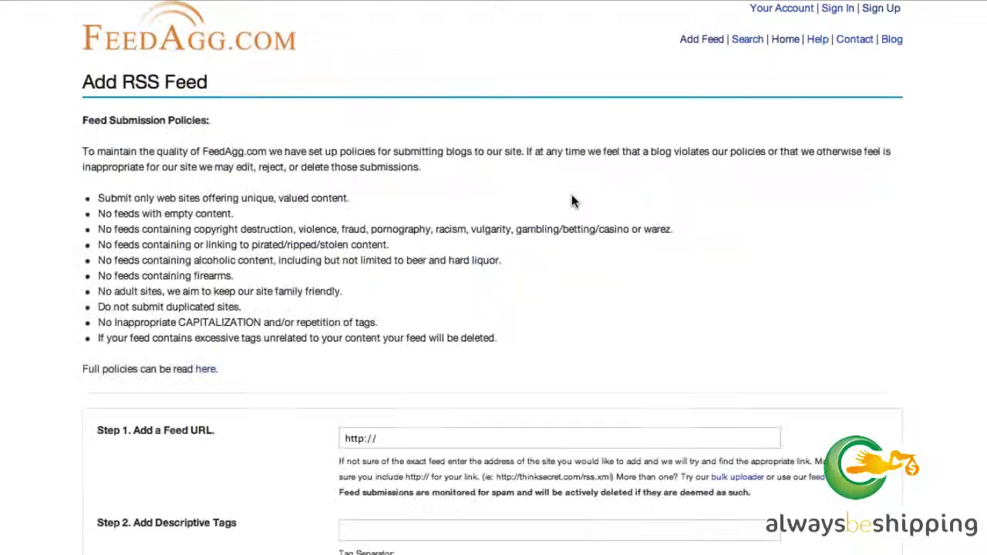
# Log in to FeedAgg.com with the new account's user name and password.
pyautogui.click(851, 17)
pyautogui.click(499, 190)
pyautogui.write('michelle')
pyautogui.press('Down')
pyautogui.press('Down')
pyautogui.press('Return')
pyautogui.press('Tab')
pyautogui.write('•••••••••••')
pyautogui.press('Return')
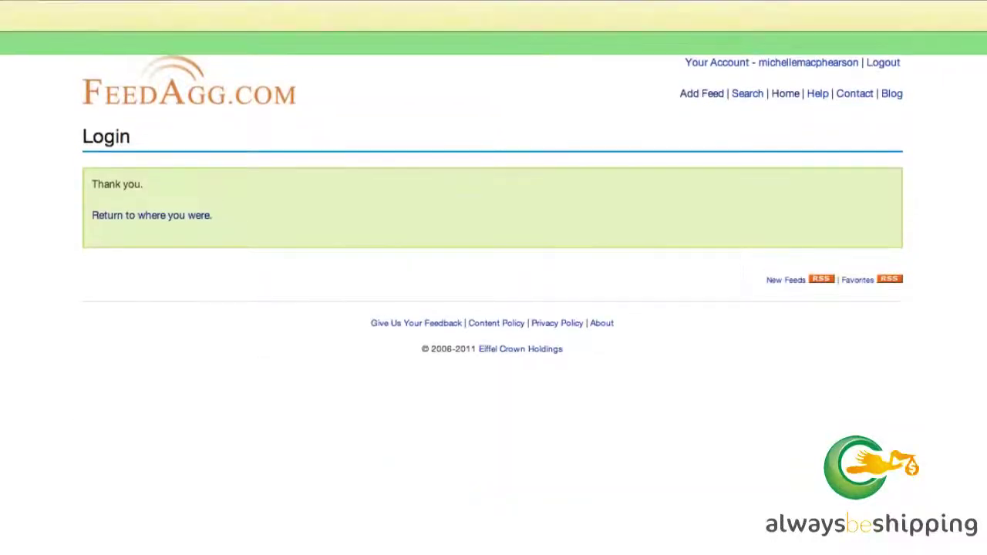
pyautogui.click(183, 216)
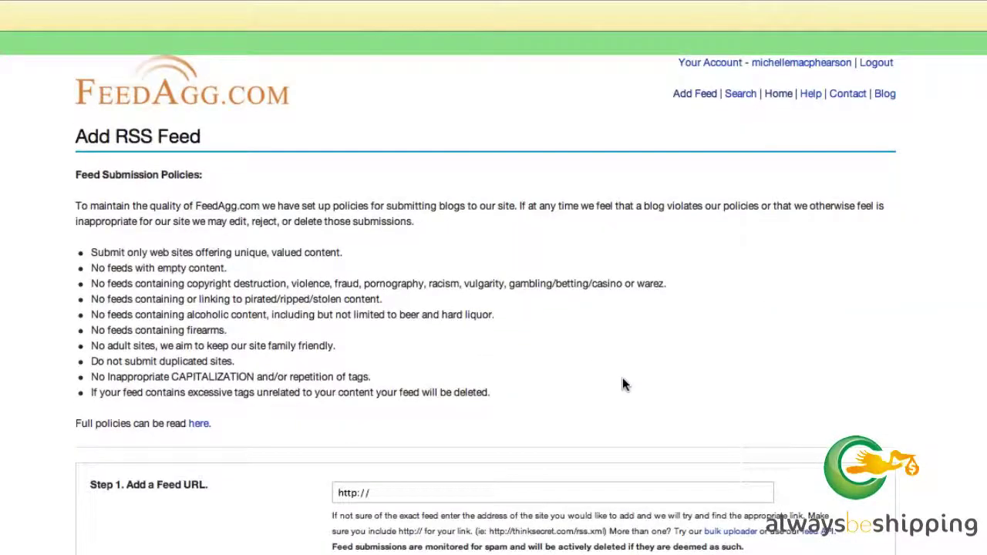
pyautogui.click(444, 493)
pyautogui.moveTo(421, 497); pyautogui.dragTo(258, 498)
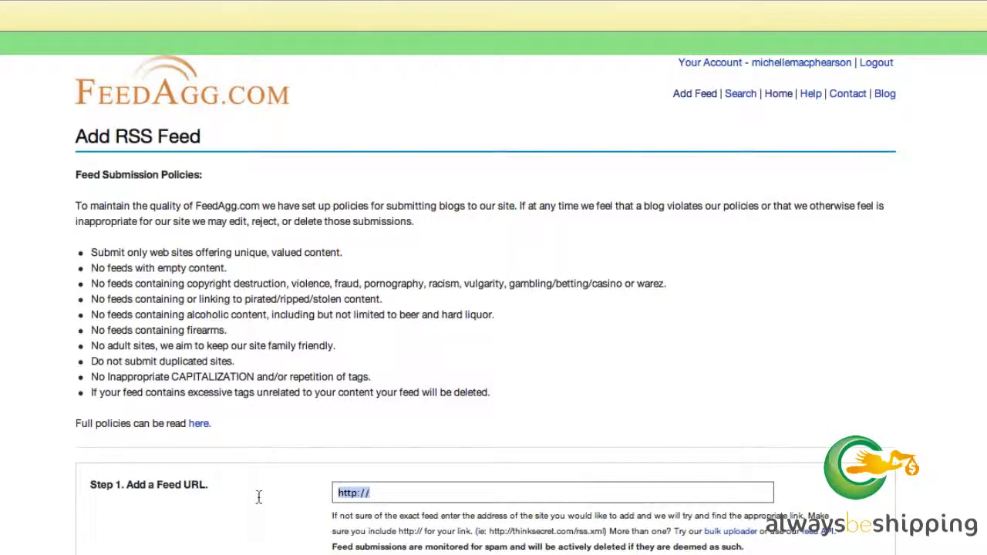
pyautogui.rightClick(337, 500)
pyautogui.click(455, 267)
# Tag the feed internet marketing, the blogger's name, seo, social media marketing, content marketing, comma-separated.
pyautogui.click(476, 279)
pyautogui.write('intern')
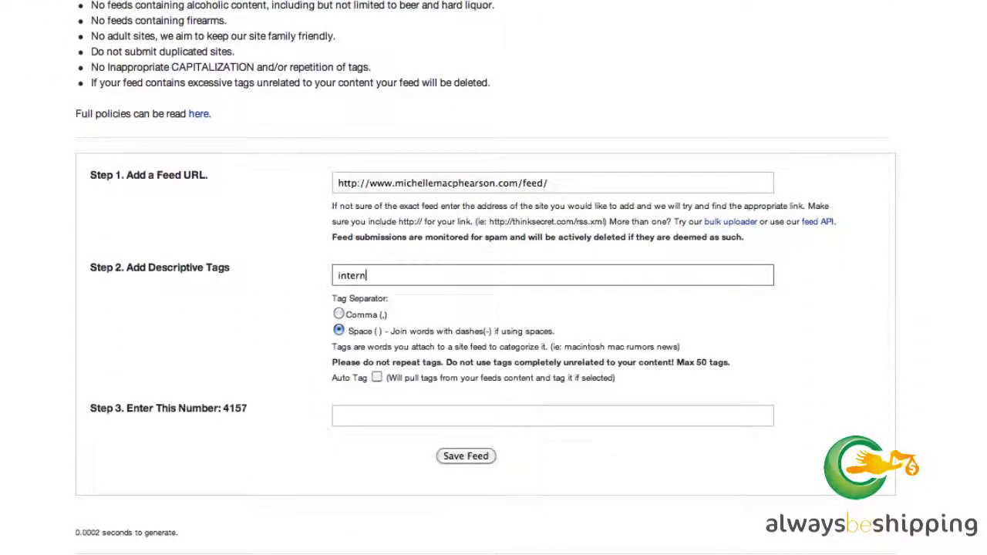
pyautogui.write('et marketing,michell')
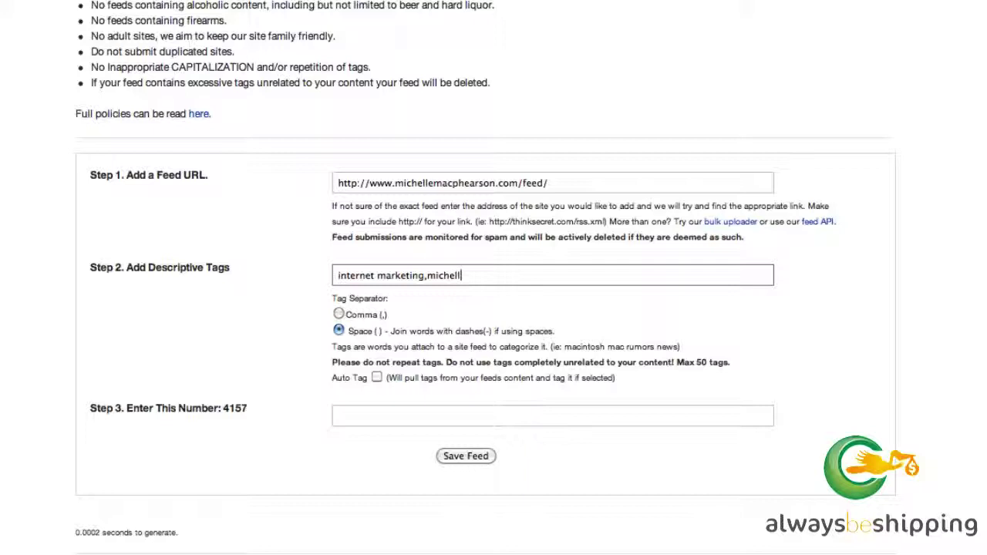
pyautogui.write('e mac')
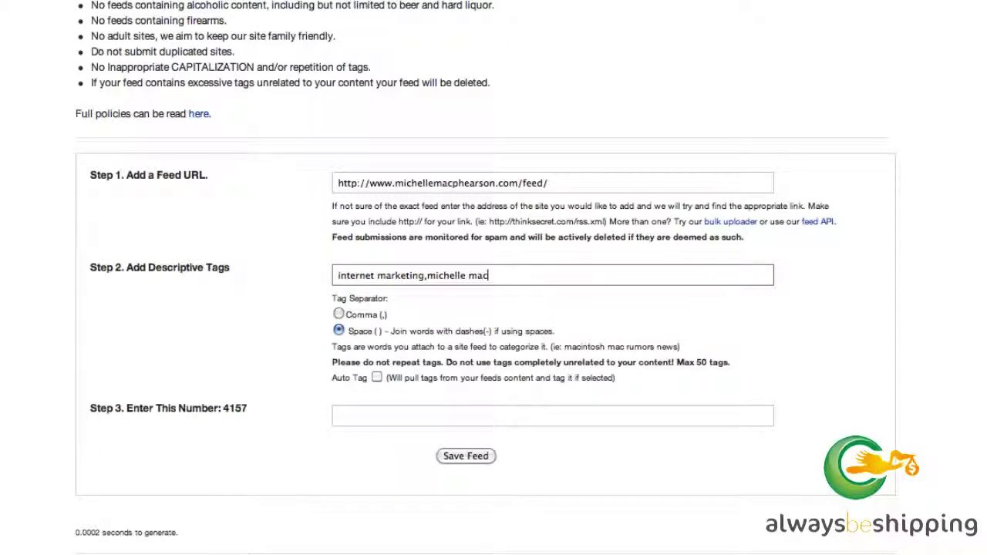
pyautogui.write('phearson,seo,social media')
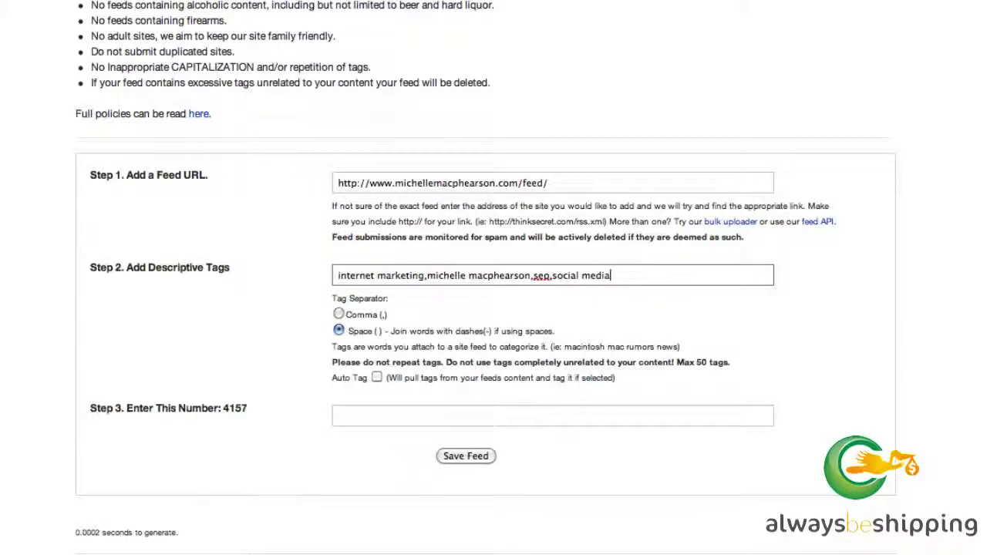
pyautogui.write(' marketing')
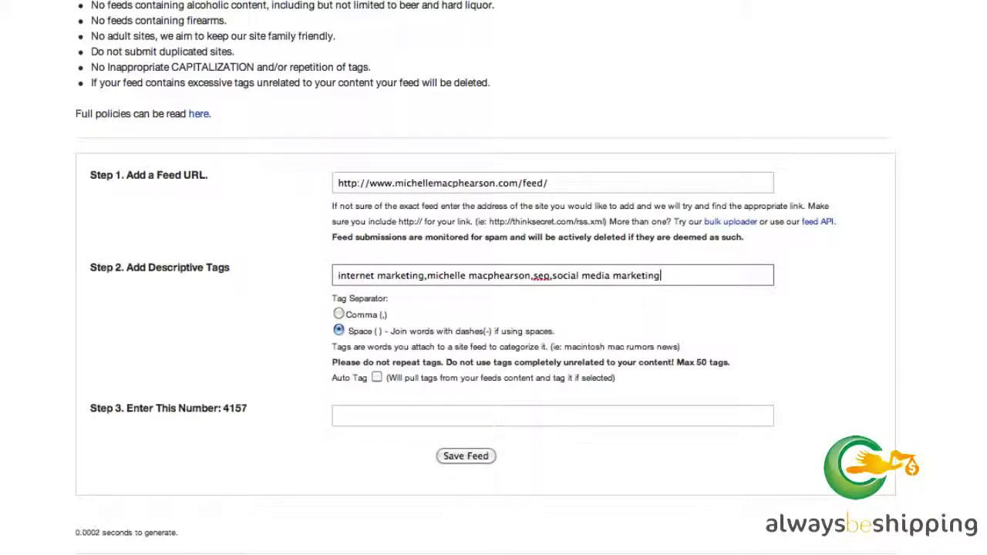
pyautogui.write(',content marketing')
pyautogui.click(338, 314)
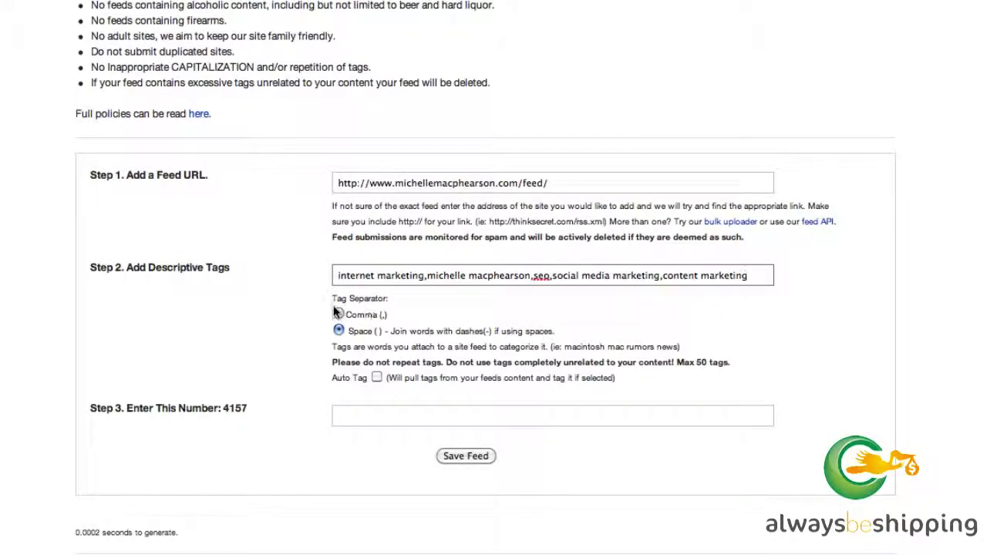
# Enter the verification number shown and save the feed.
pyautogui.click(393, 413)
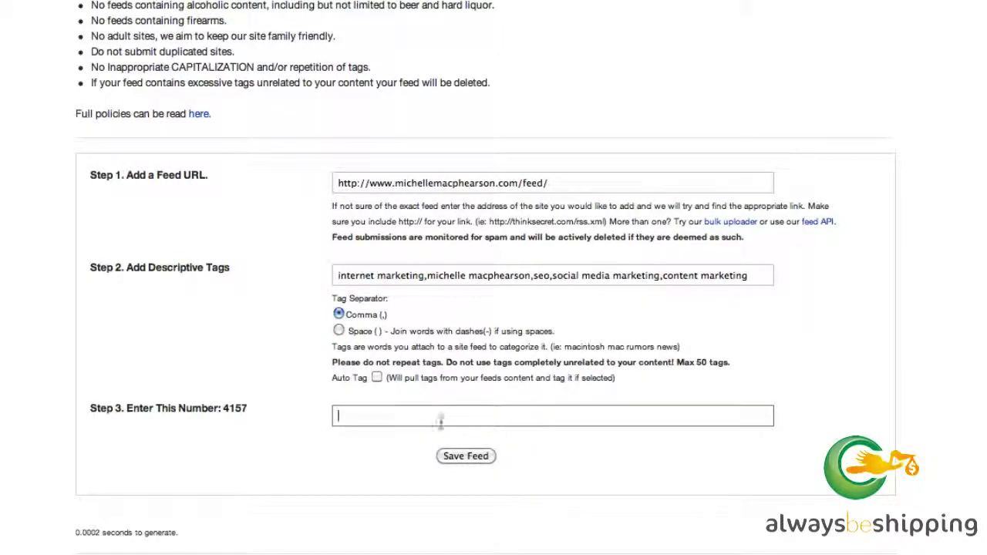
pyautogui.write('41')
pyautogui.write('57')
pyautogui.click(492, 457)
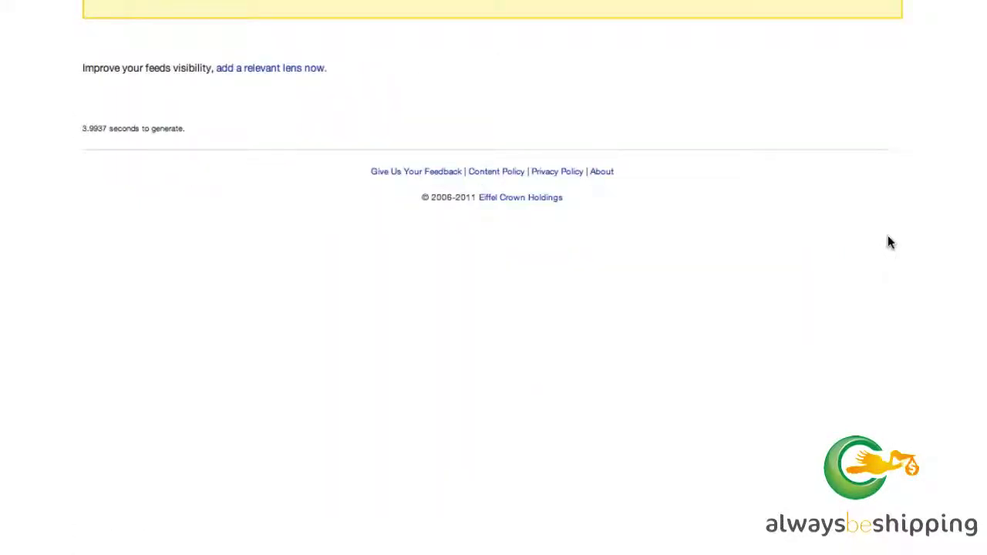
# Scroll through the saved feed's page and open the NorCal Pirate Festival post.
pyautogui.scroll(5, 661, 106)
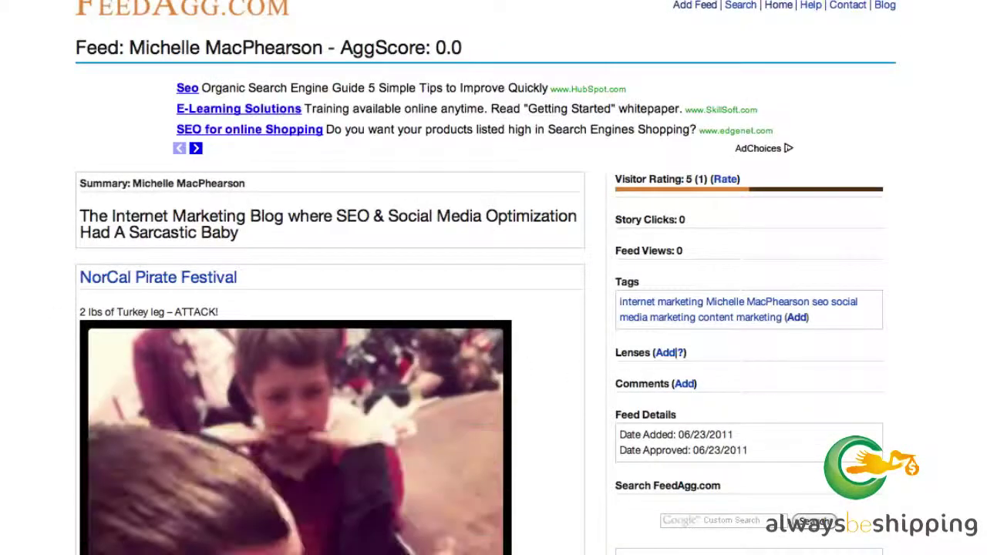
pyautogui.scroll(-10, 493, 278)
pyautogui.scroll(-10, 494, 278)
pyautogui.scroll(-15, 330, 277)
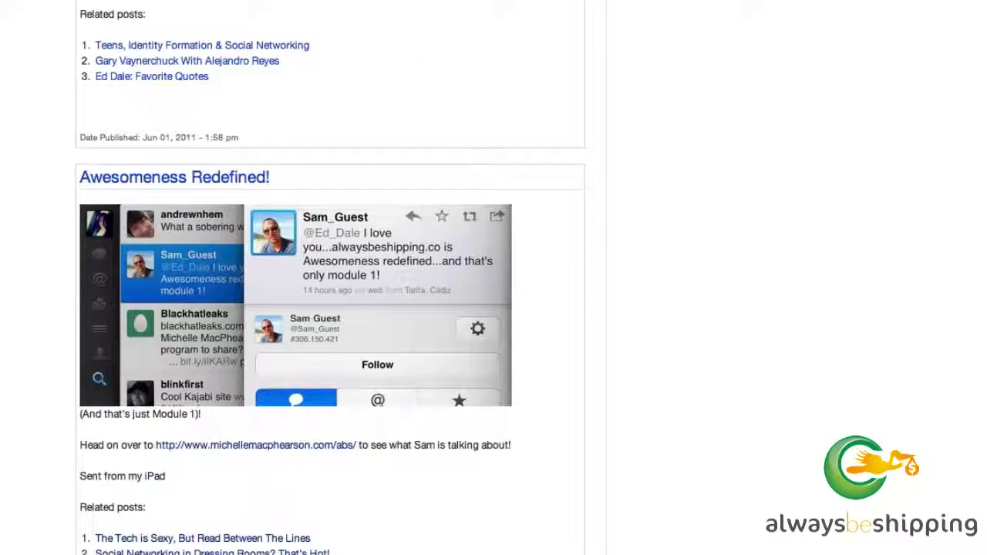
pyautogui.scroll(-3, 330, 277)
pyautogui.scroll(20, 331, 278)
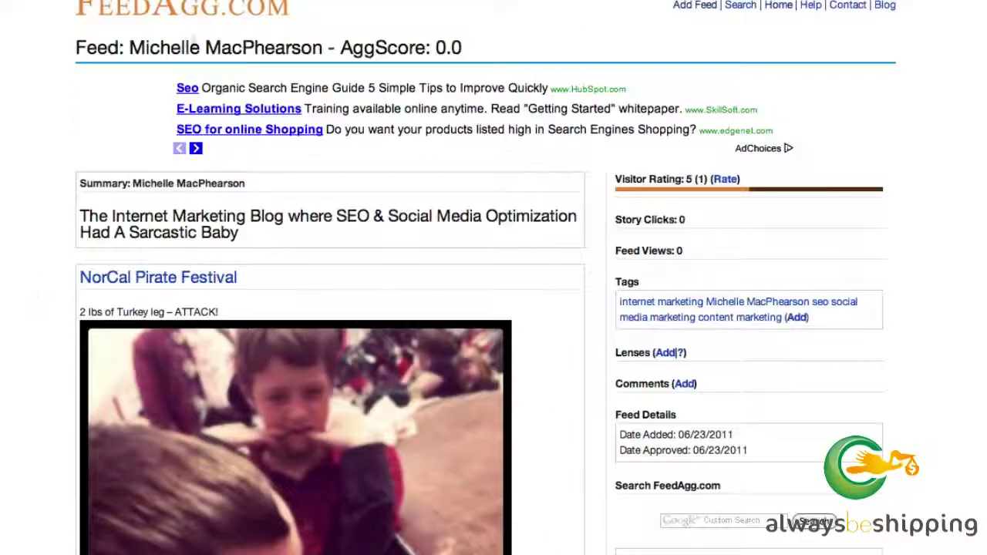
pyautogui.click(179, 280)
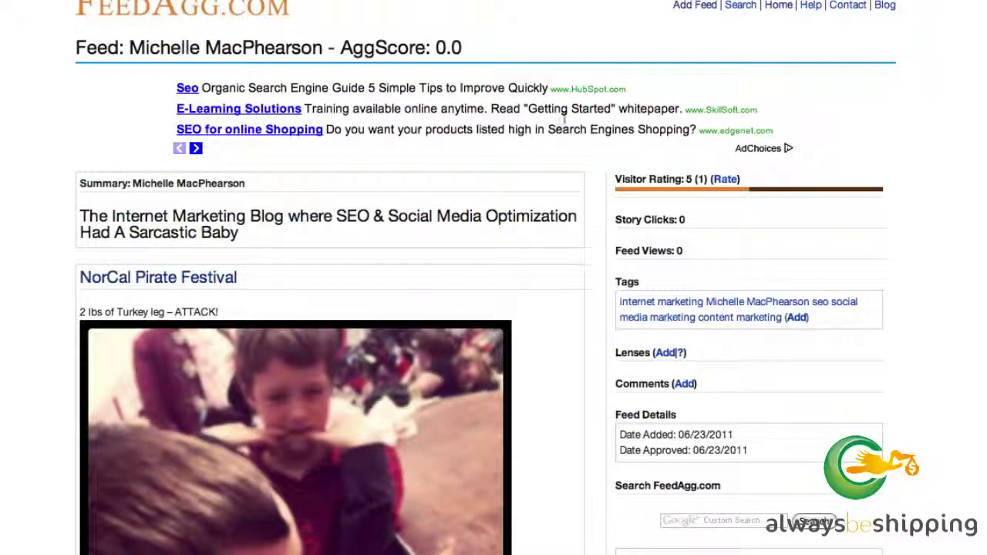
pyautogui.scroll(-1, 493, 309)
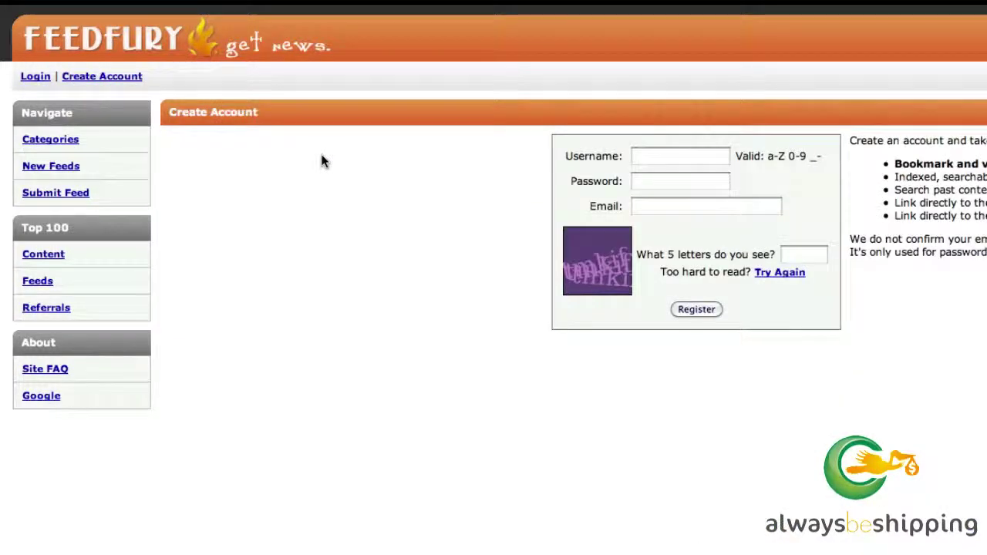
# Paste the blog's feed URL into Golden RSS Feed's submission form and submit it for review.
pyautogui.click(73, 193)
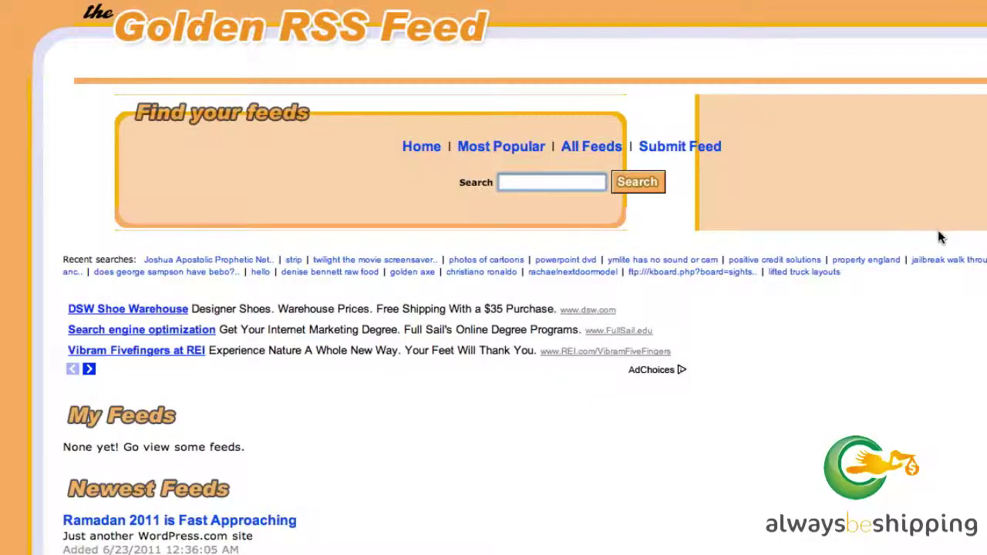
pyautogui.click(645, 150)
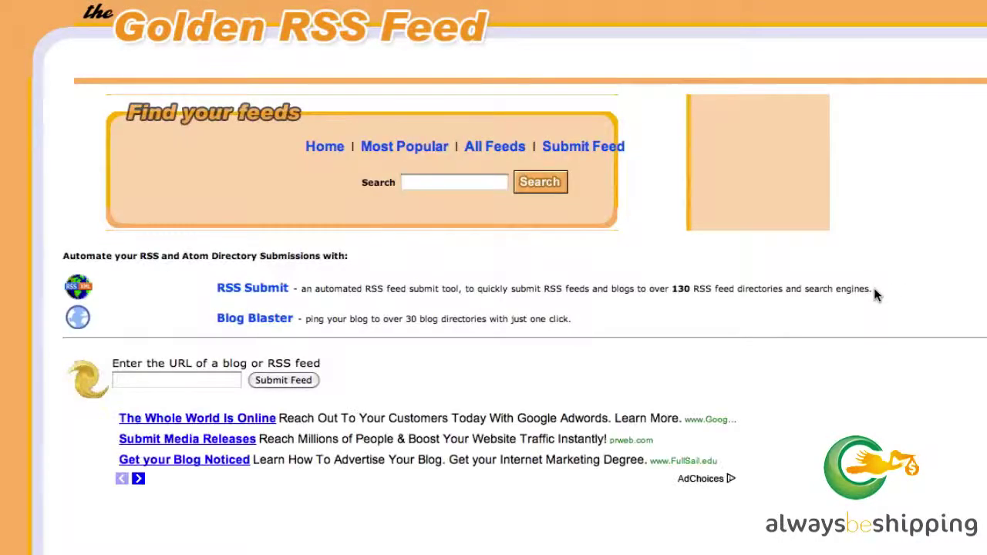
pyautogui.click(178, 381)
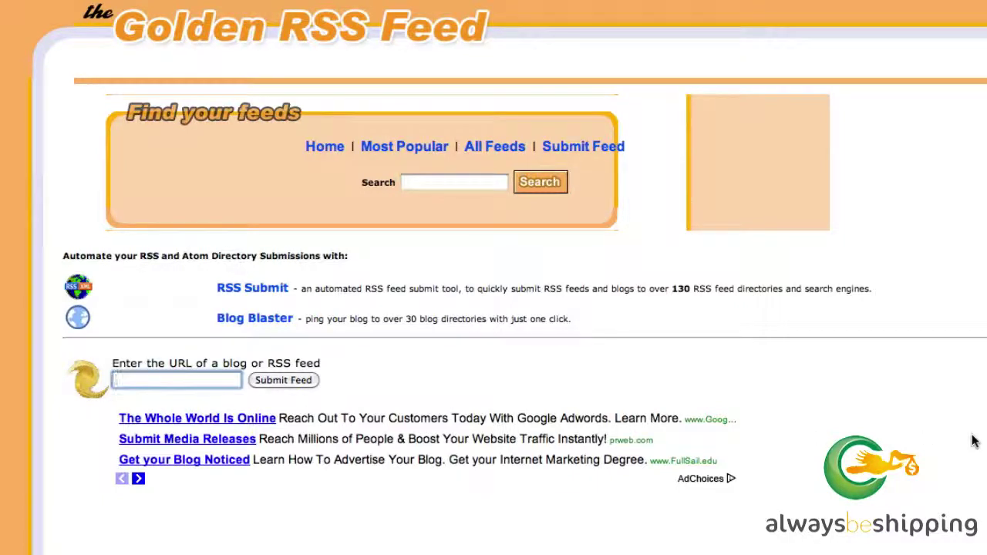
pyautogui.rightClick(135, 379)
pyautogui.click(251, 463)
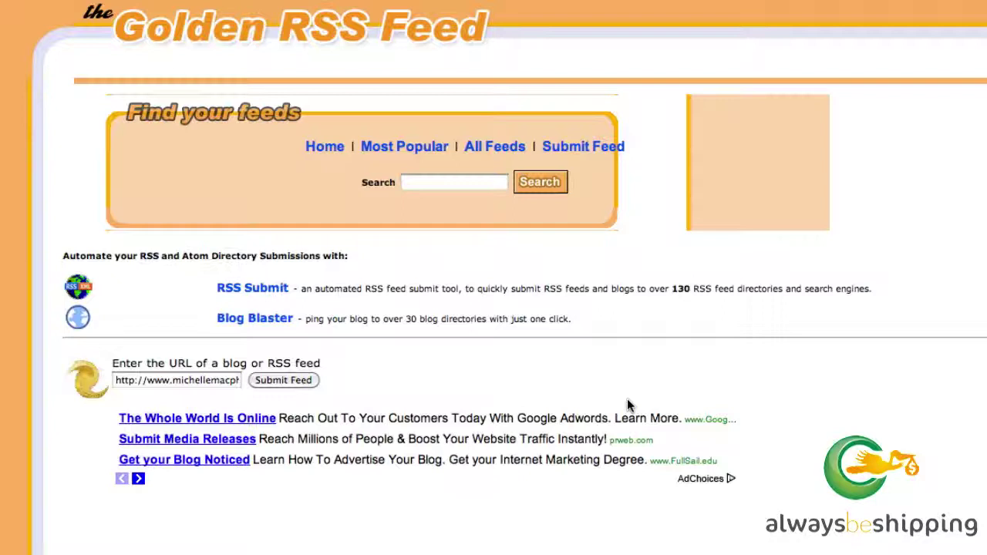
pyautogui.press('Return')
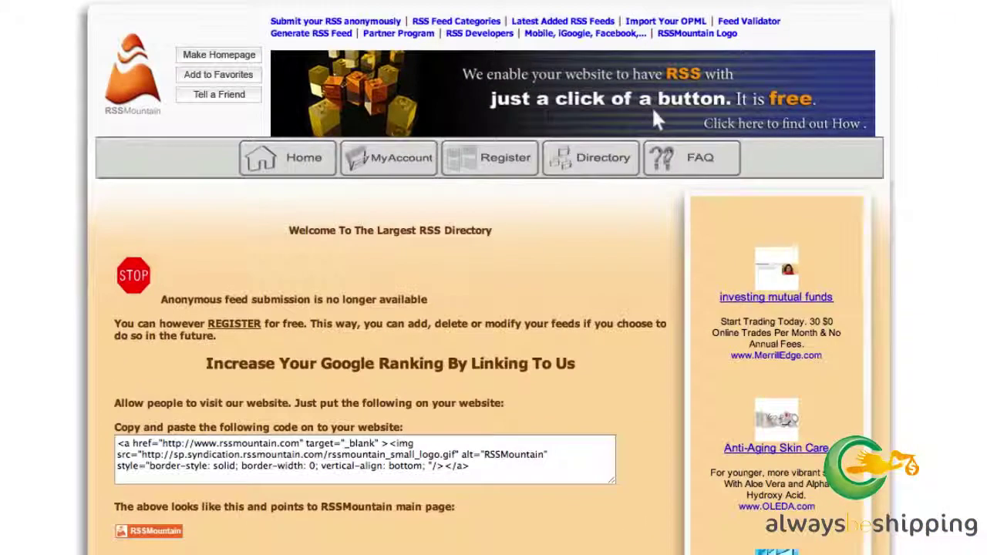
# View RSSMountain's registration and RSS Micro's sign-up forms, then start IceRocket's Submit Blog entry.
pyautogui.click(234, 324)
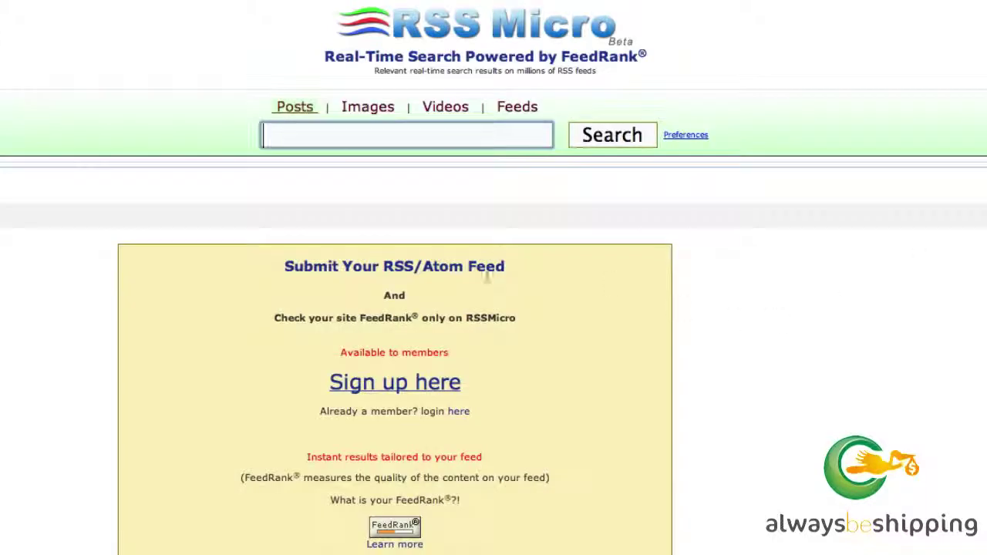
pyautogui.click(390, 386)
pyautogui.scroll(-4, 763, 432)
pyautogui.scroll(4, 765, 440)
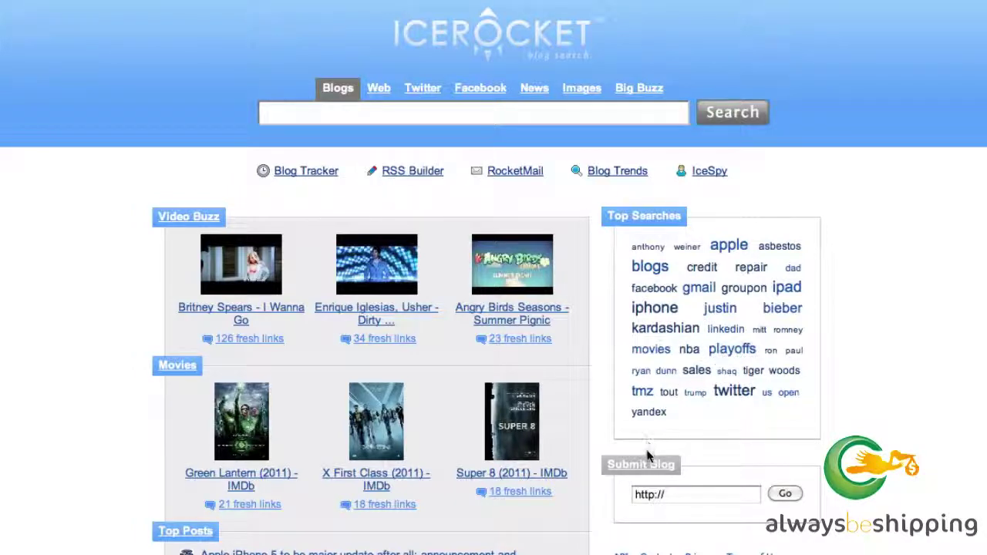
pyautogui.click(691, 498)
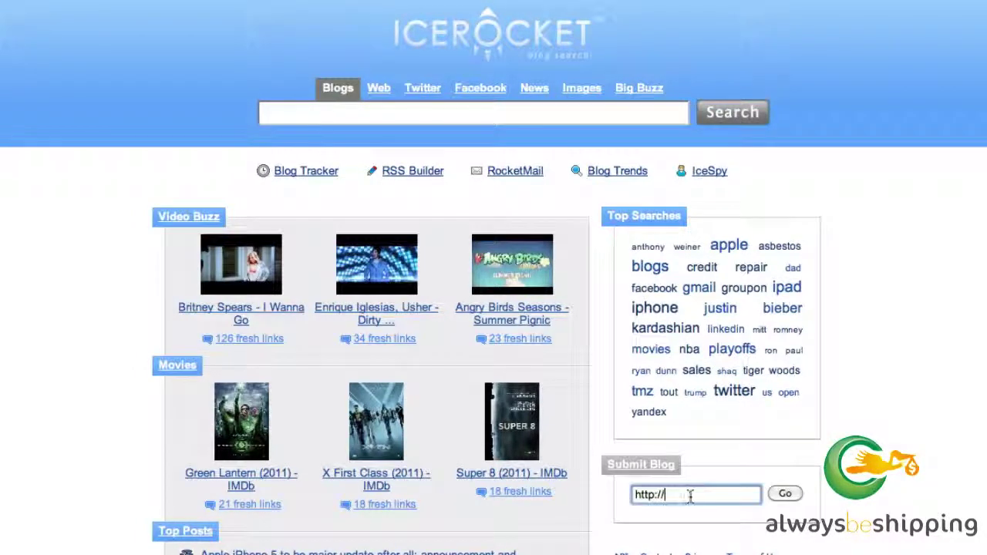